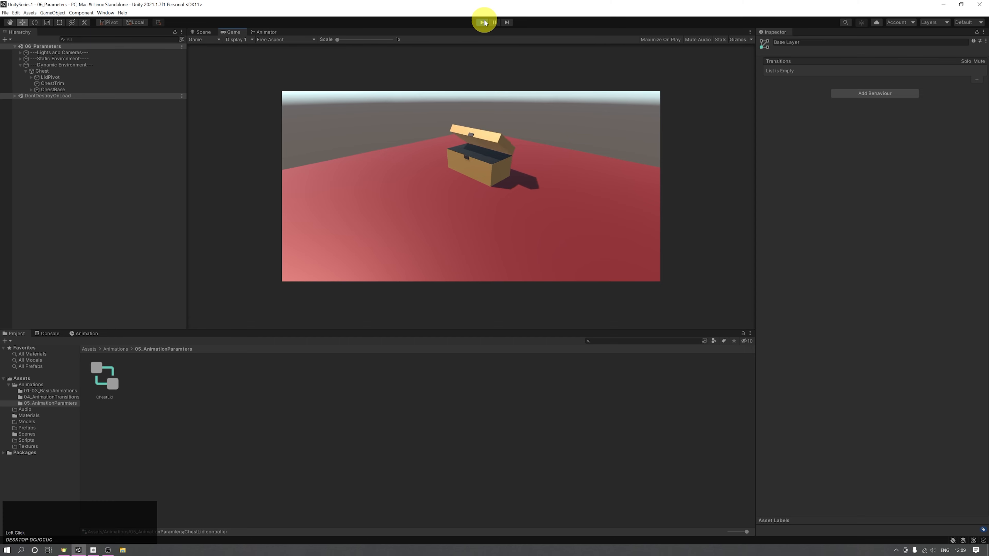
Stop the running game and open the ChestLid animator controller assigned to LidPivot
{"action": "left_click", "coordinate": [484, 22]}
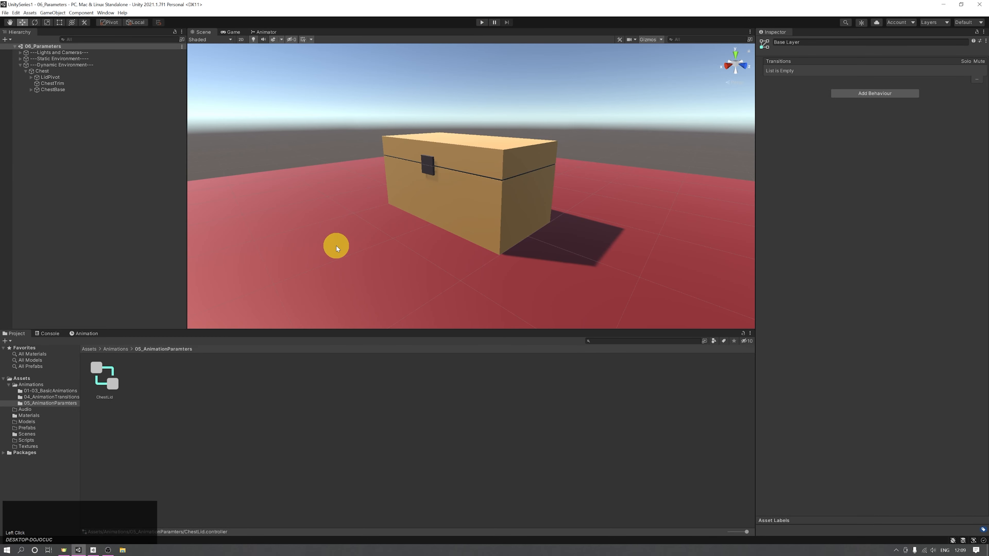
{"action": "left_click", "coordinate": [66, 77]}
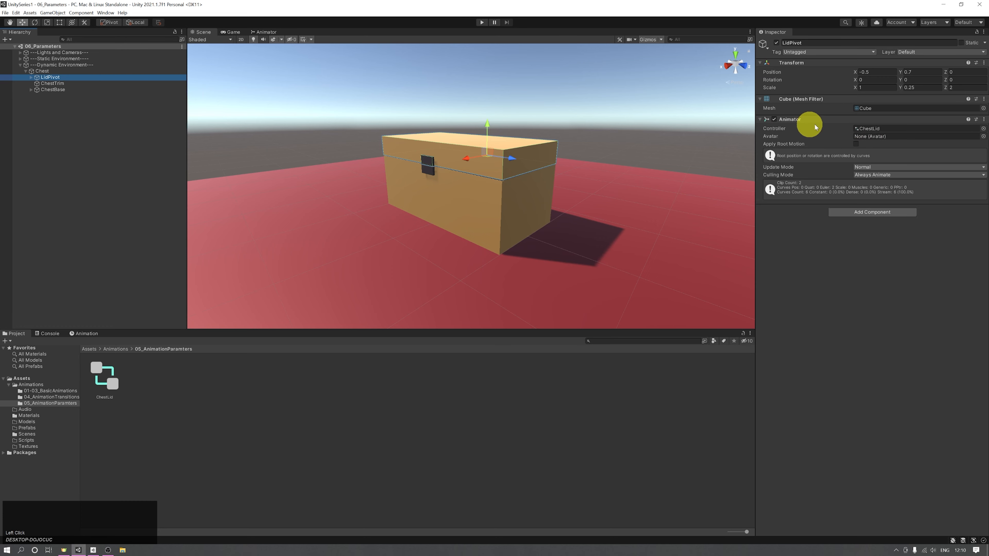
{"action": "double_click", "coordinate": [877, 130]}
{"action": "middle_click_drag", "start_coordinate": [619, 216], "coordinate": [666, 185]}
{"action": "scroll", "coordinate": [639, 173], "scroll_direction": "up", "scroll_amount": 3}
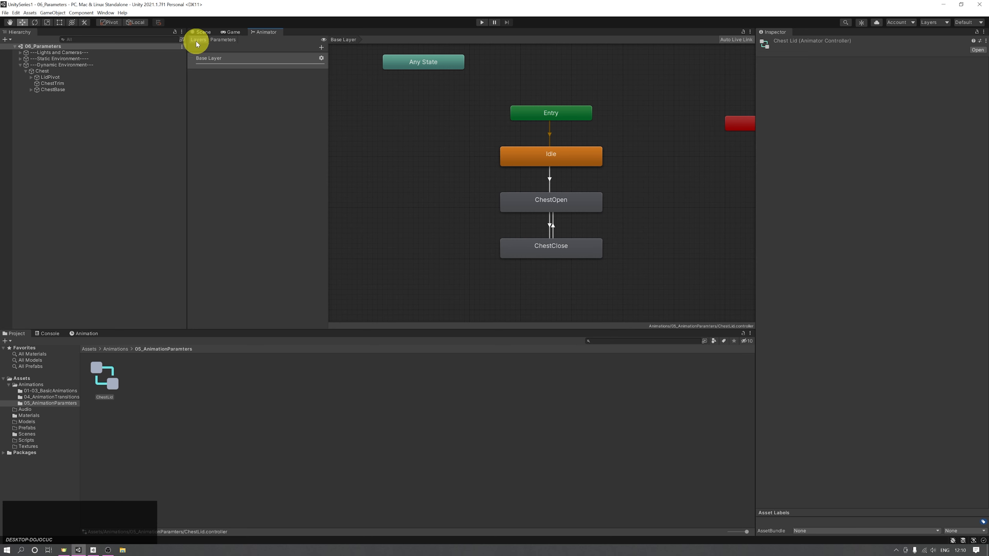
Add a Trigger parameter named PlayerInteracts to the ChestLid controller
{"action": "left_click", "coordinate": [219, 40]}
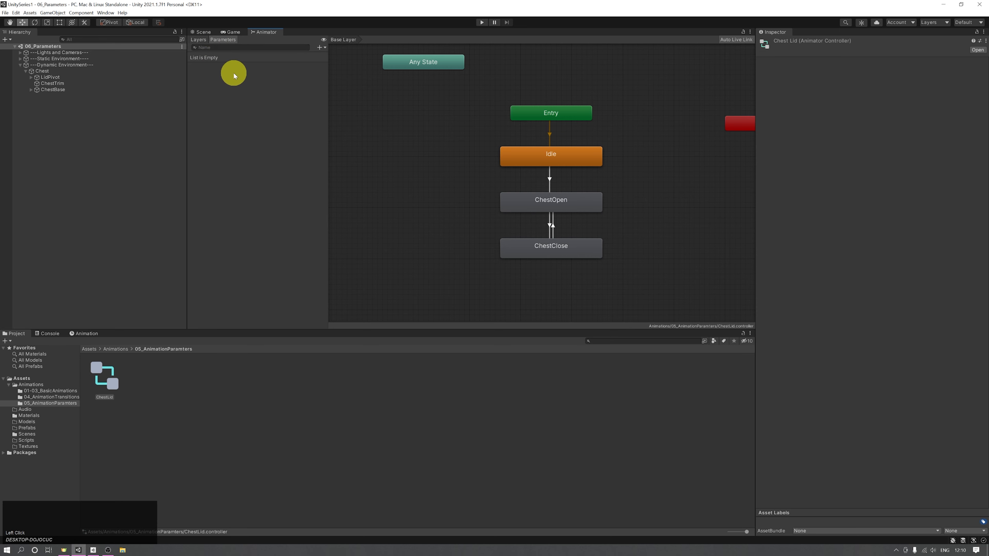
{"action": "left_click", "coordinate": [319, 48]}
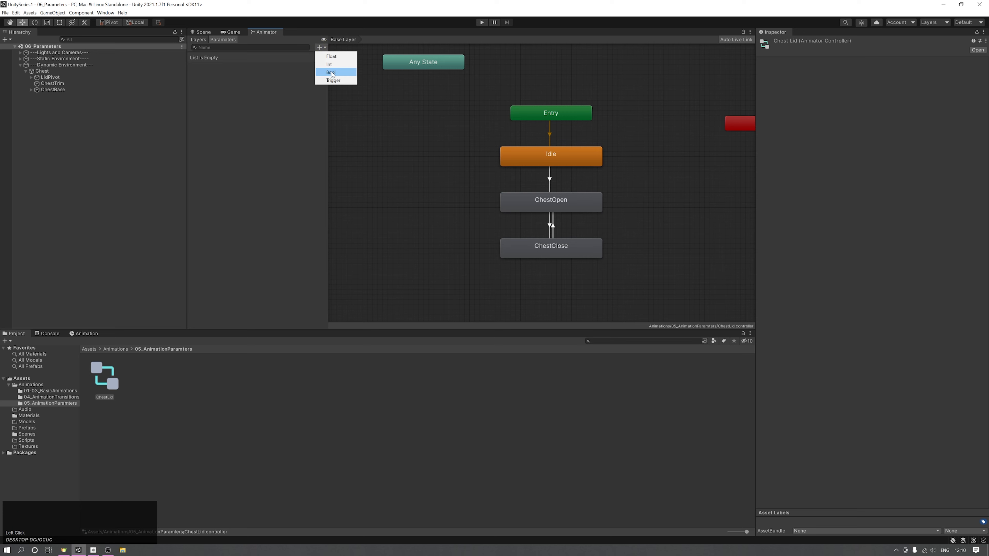
{"action": "left_click", "coordinate": [331, 80]}
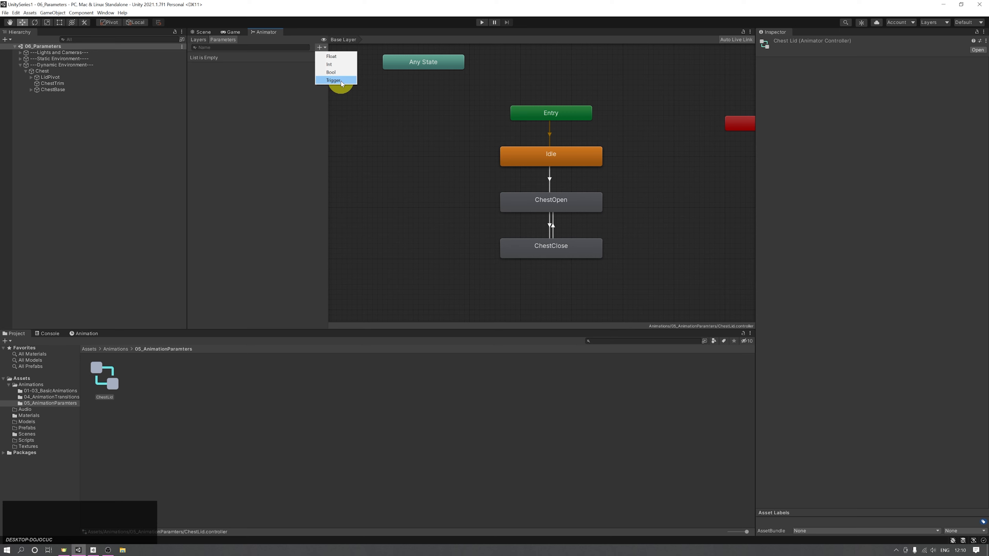
{"action": "left_click", "coordinate": [341, 81]}
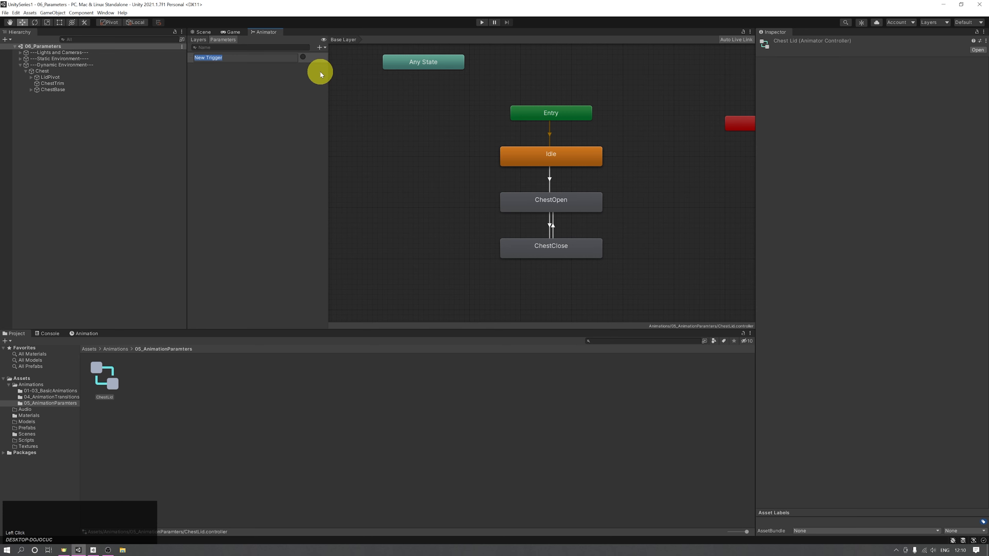
{"action": "type", "text": "PlayerInteracts"}
{"action": "key", "text": "Return"}
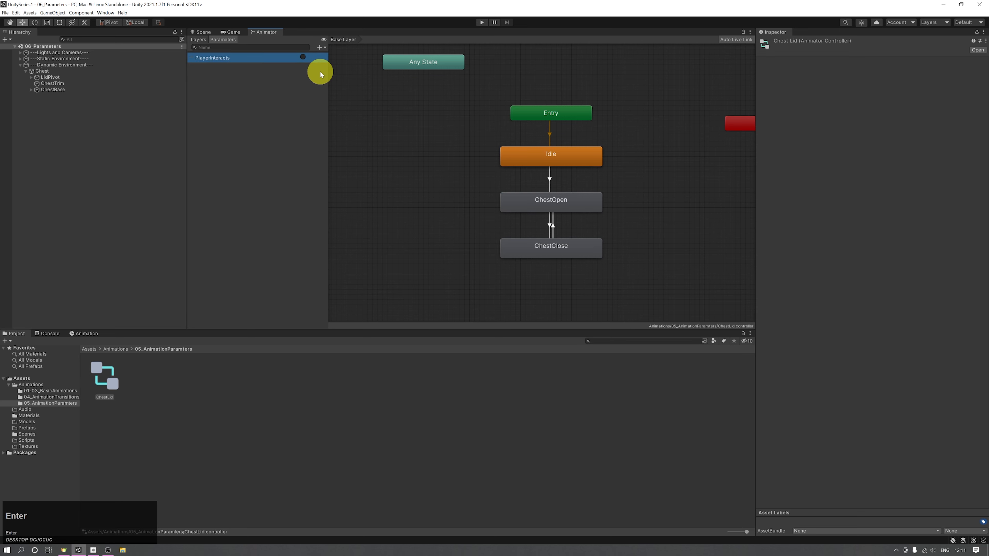
Rename the PlayerInteracts trigger parameter to Interact
{"action": "key", "text": "F2"}
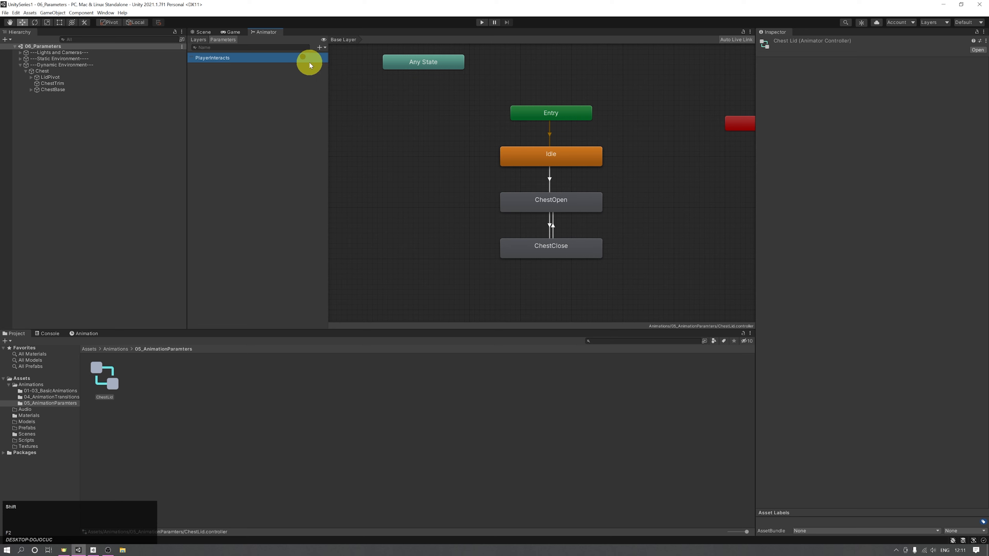
{"action": "left_click", "coordinate": [210, 61]}
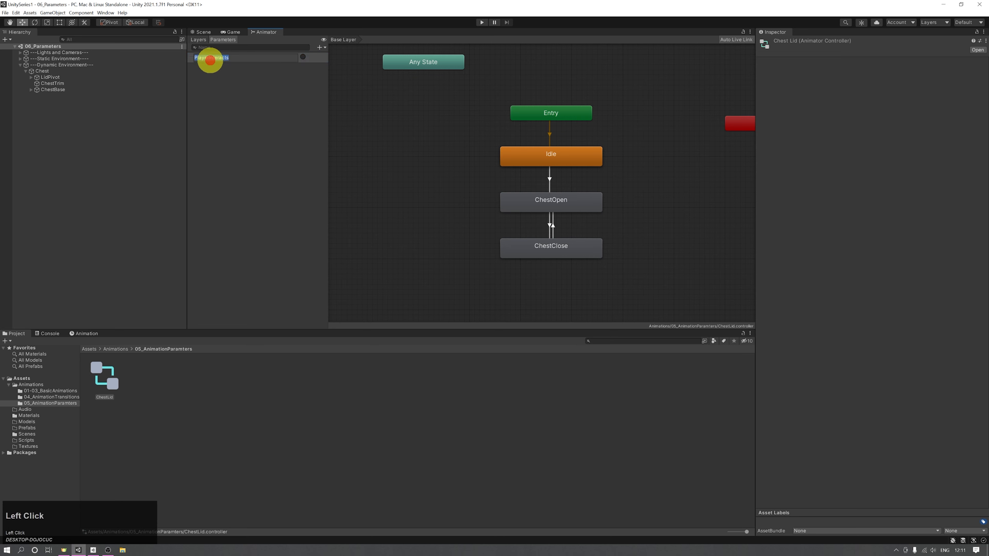
{"action": "type", "text": "Interact"}
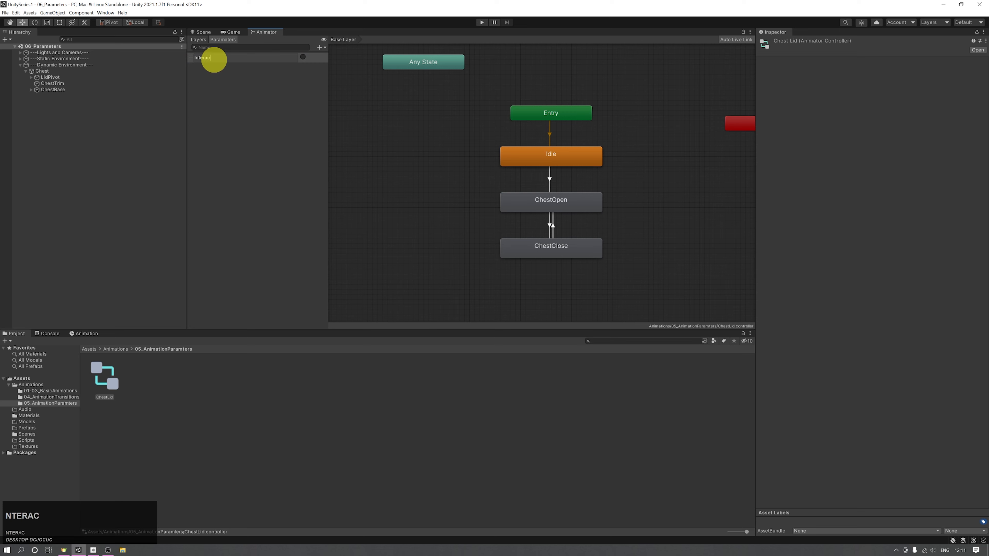
{"action": "key", "text": "Return"}
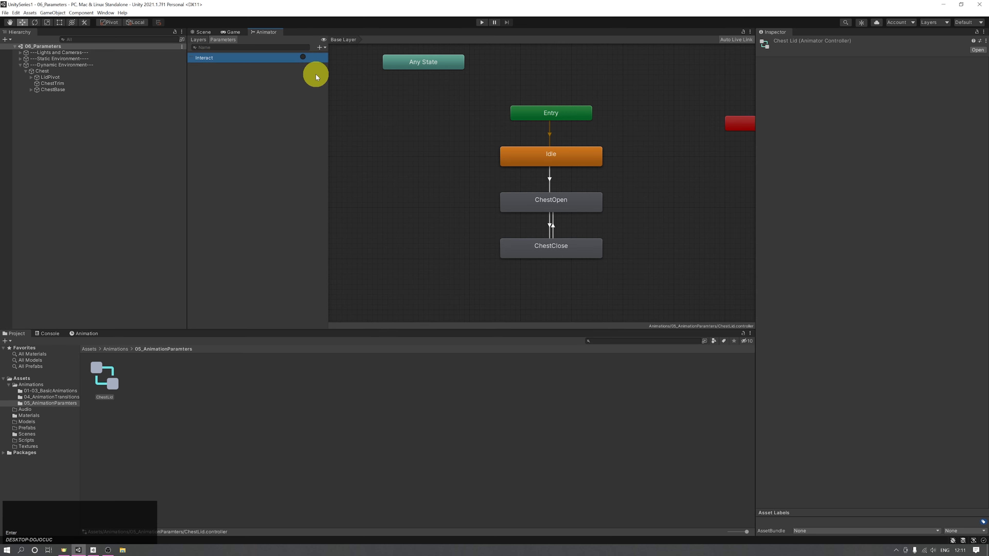
{"action": "left_click", "coordinate": [303, 58]}
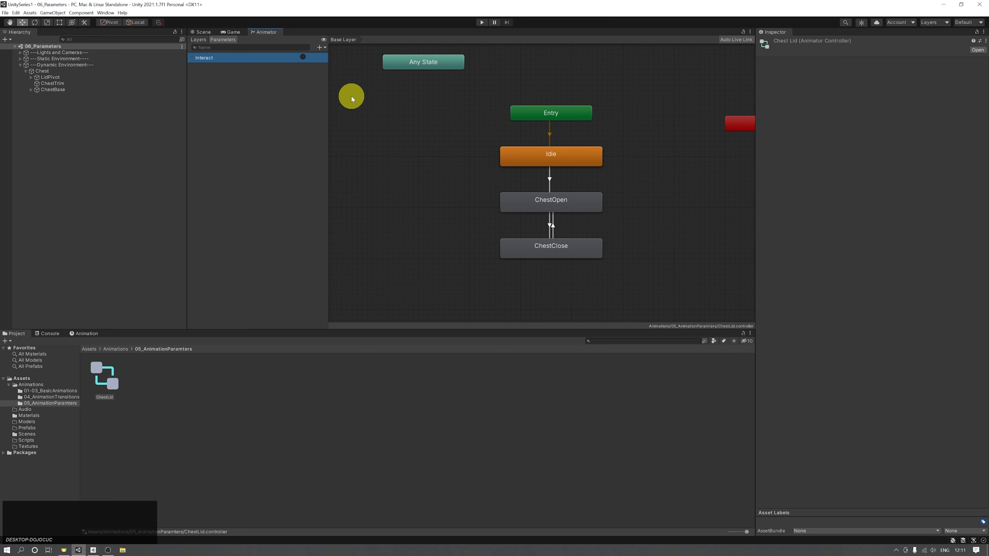
Disable Has Exit Time on the Idle to ChestOpen transition and add Interact as its condition
{"action": "left_click", "coordinate": [568, 152]}
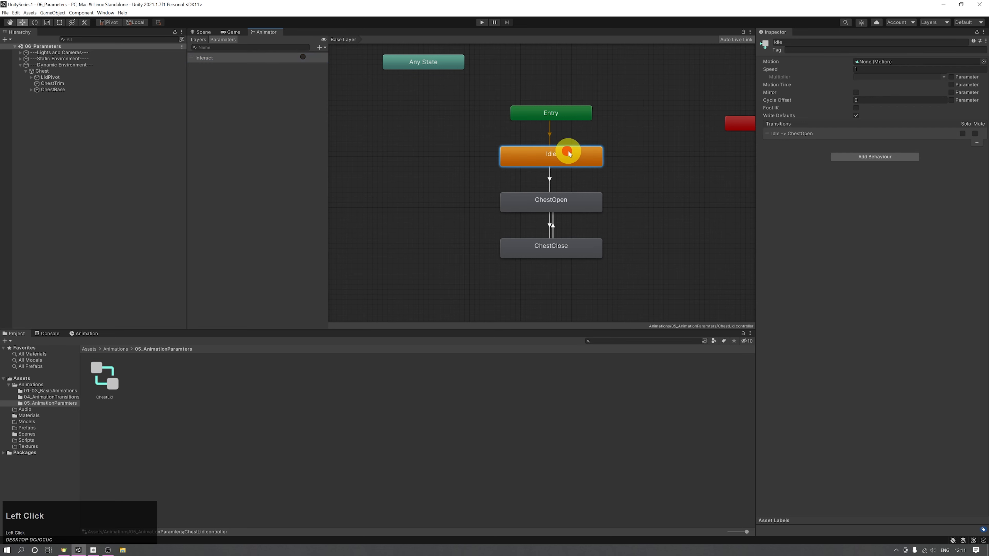
{"action": "left_click", "coordinate": [550, 177]}
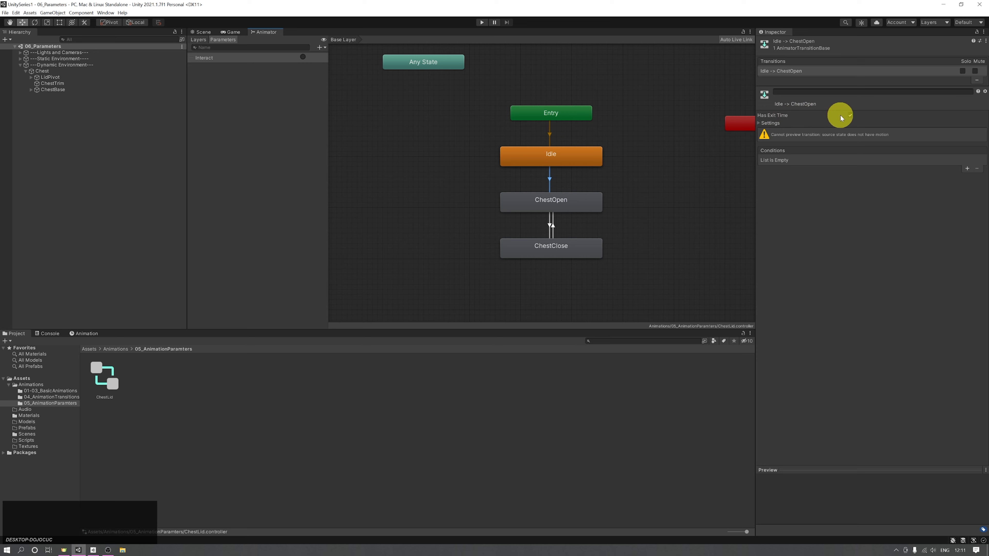
{"action": "left_click", "coordinate": [851, 114]}
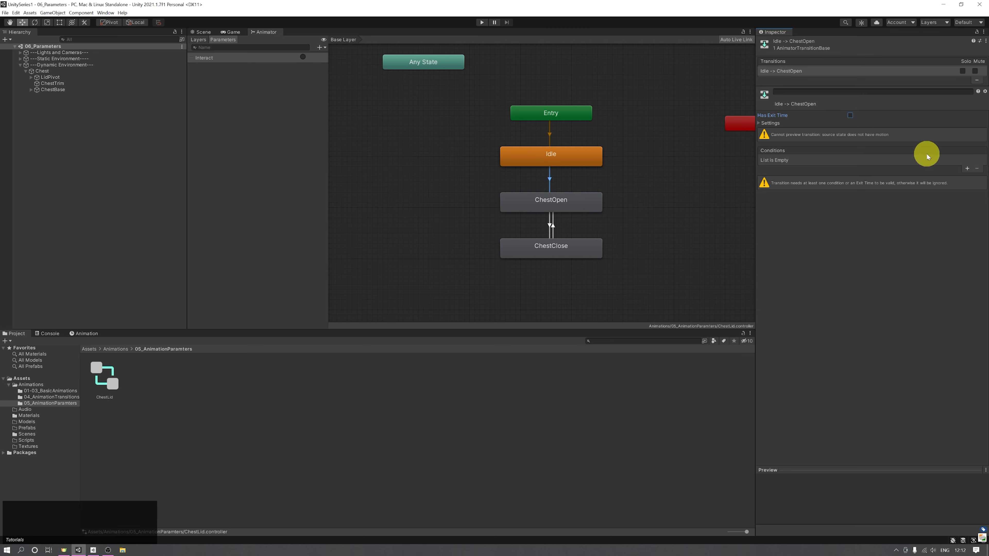
{"action": "left_click", "coordinate": [967, 168]}
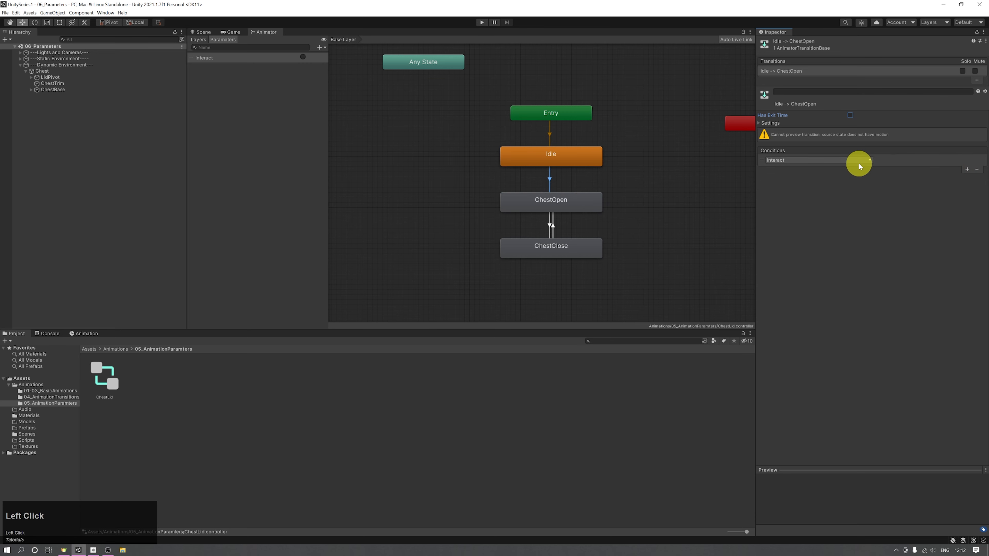
{"action": "left_click", "coordinate": [859, 163]}
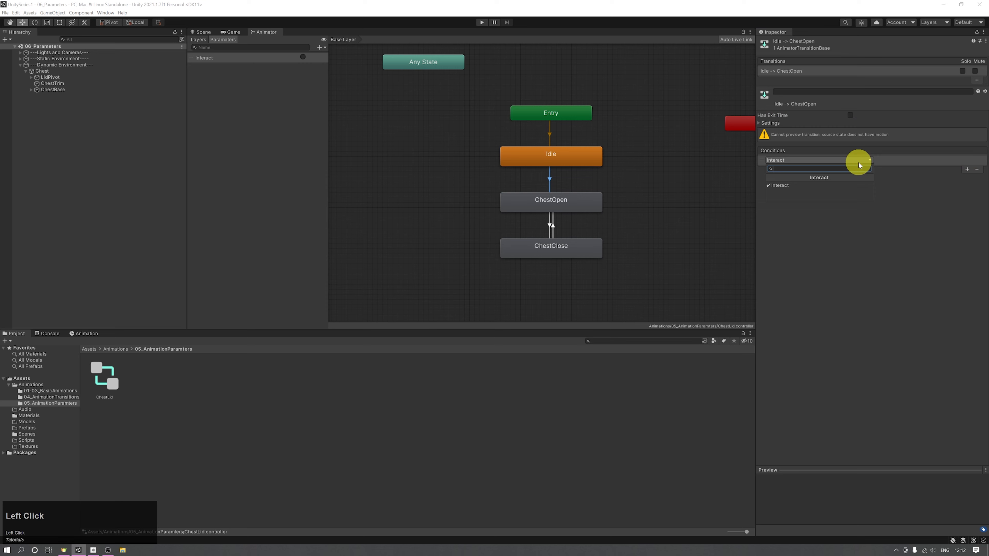
{"action": "left_click", "coordinate": [850, 182]}
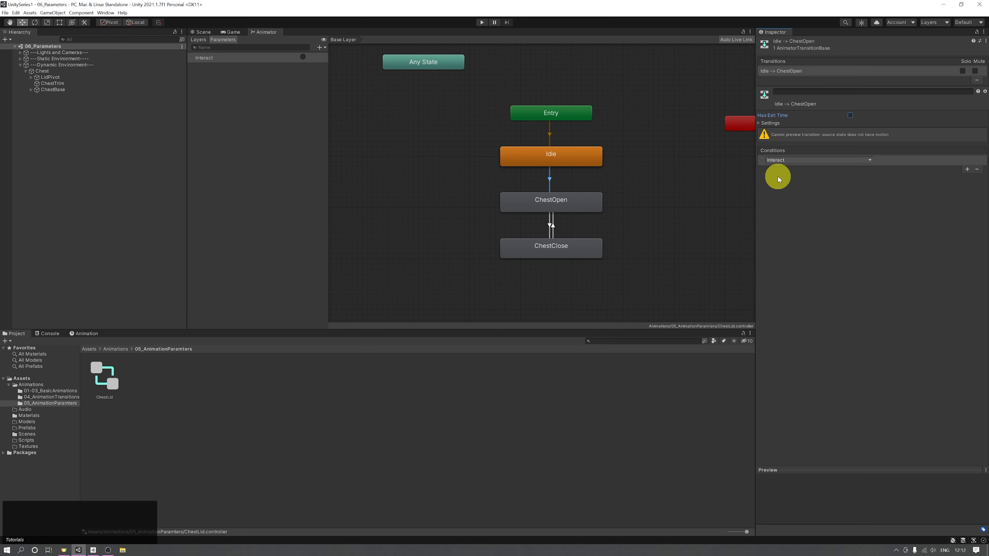
{"action": "left_click", "coordinate": [792, 161]}
{"action": "left_click", "coordinate": [909, 188]}
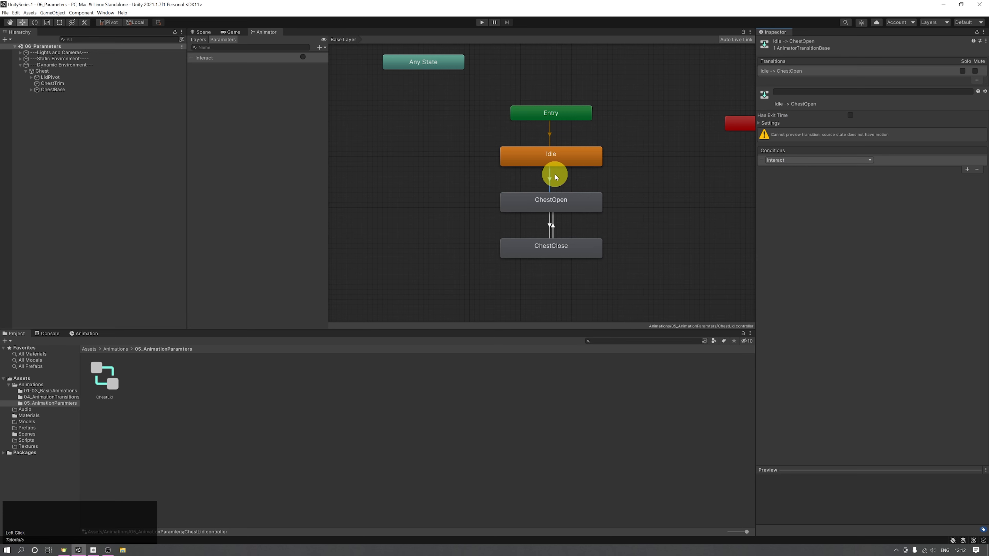
Disable Has Exit Time on the ChestOpen to ChestClose transition and add Interact as its condition
{"action": "left_click", "coordinate": [549, 201]}
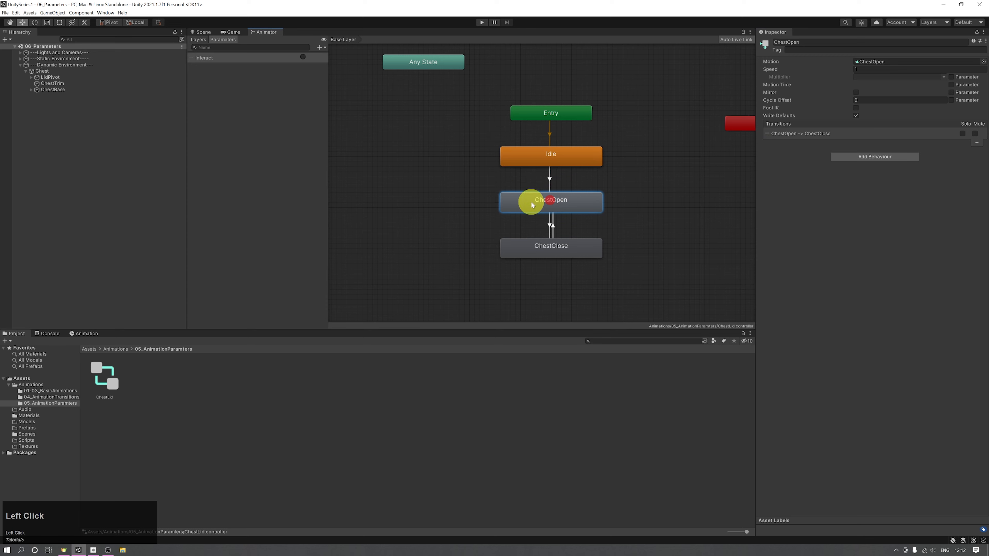
{"action": "left_click", "coordinate": [551, 224]}
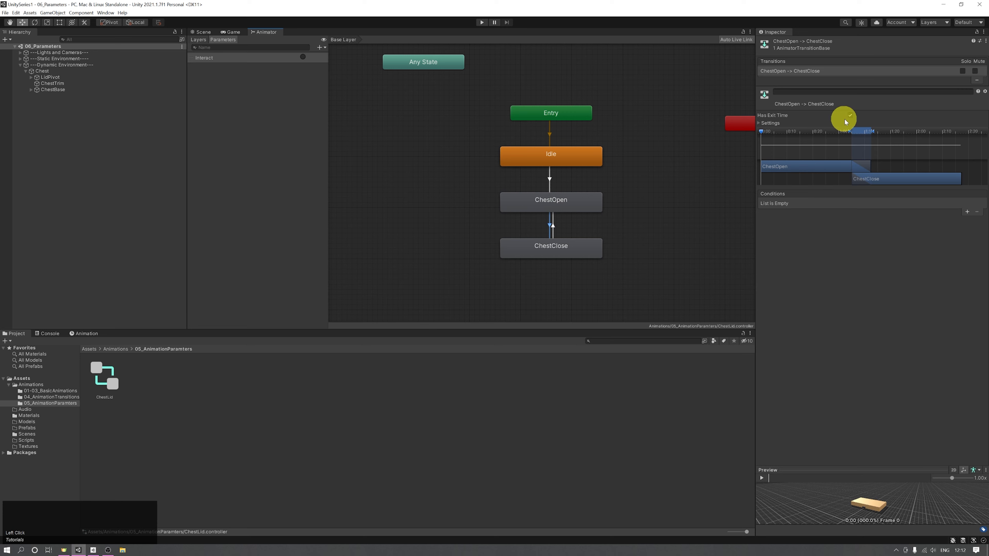
{"action": "left_click", "coordinate": [851, 115]}
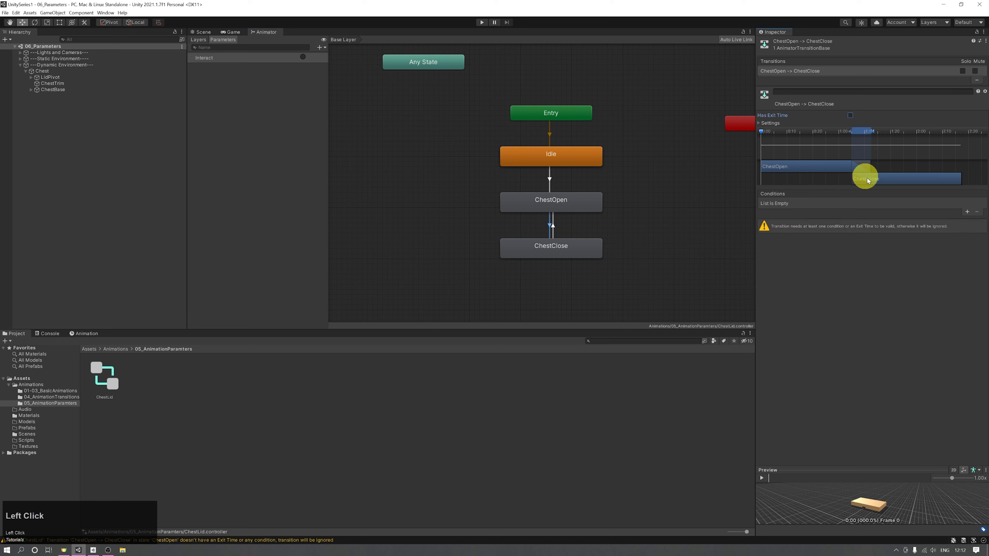
{"action": "left_click", "coordinate": [568, 151]}
{"action": "left_click", "coordinate": [554, 201]}
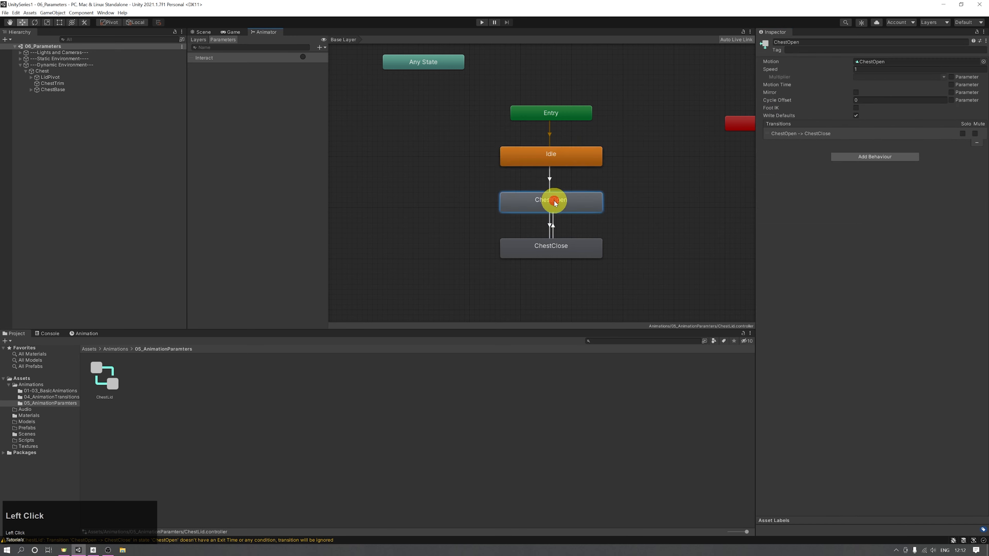
{"action": "left_click", "coordinate": [549, 224]}
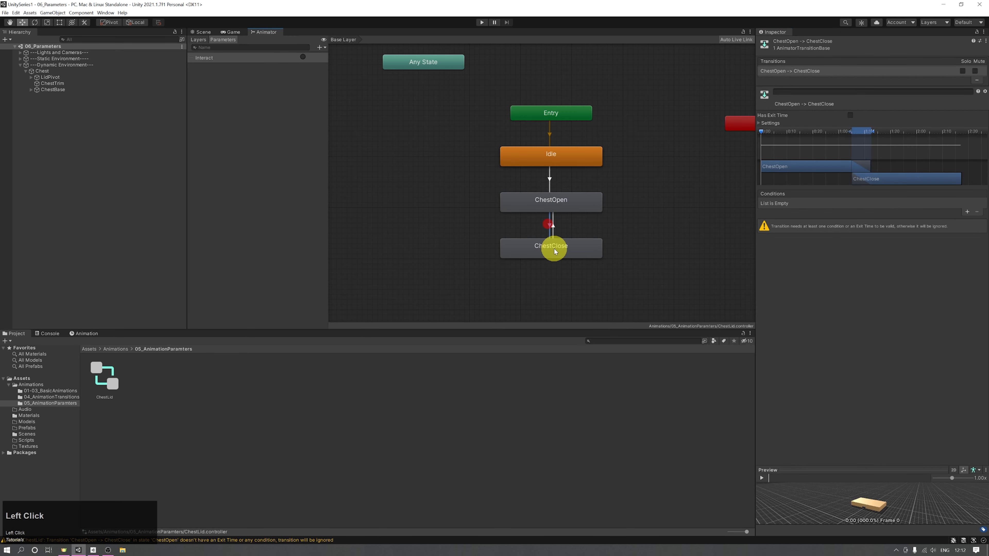
{"action": "left_click", "coordinate": [555, 252]}
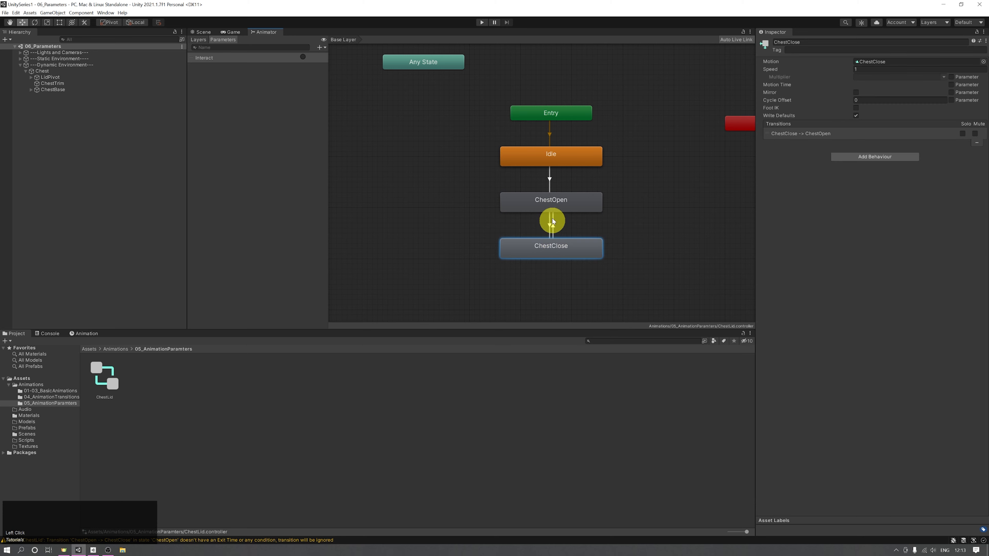
{"action": "left_click", "coordinate": [552, 203]}
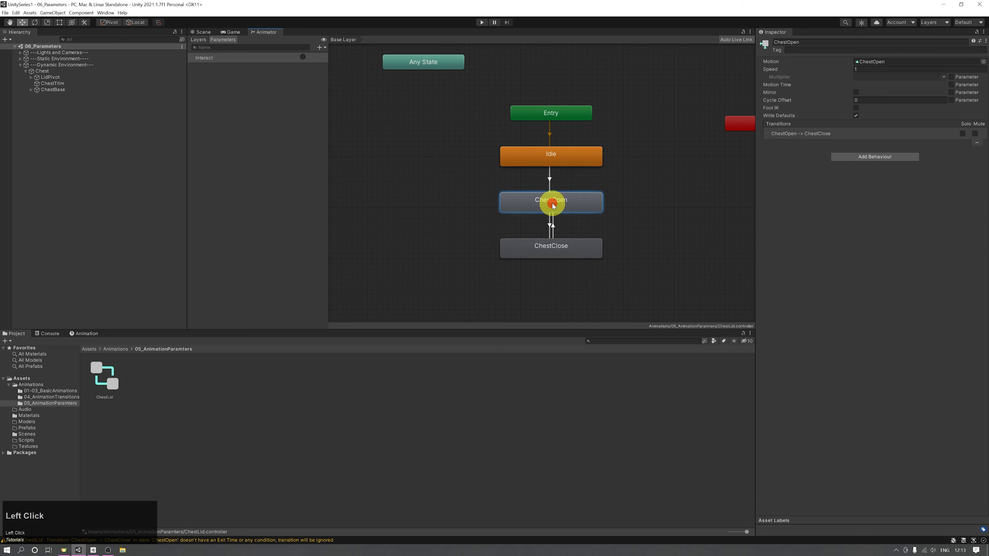
{"action": "left_click", "coordinate": [551, 226]}
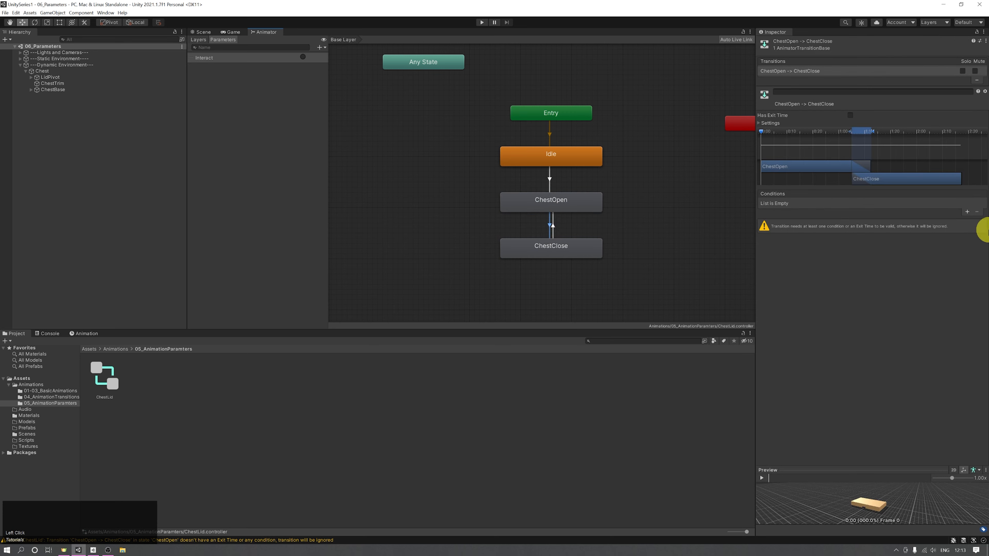
{"action": "left_click", "coordinate": [968, 212]}
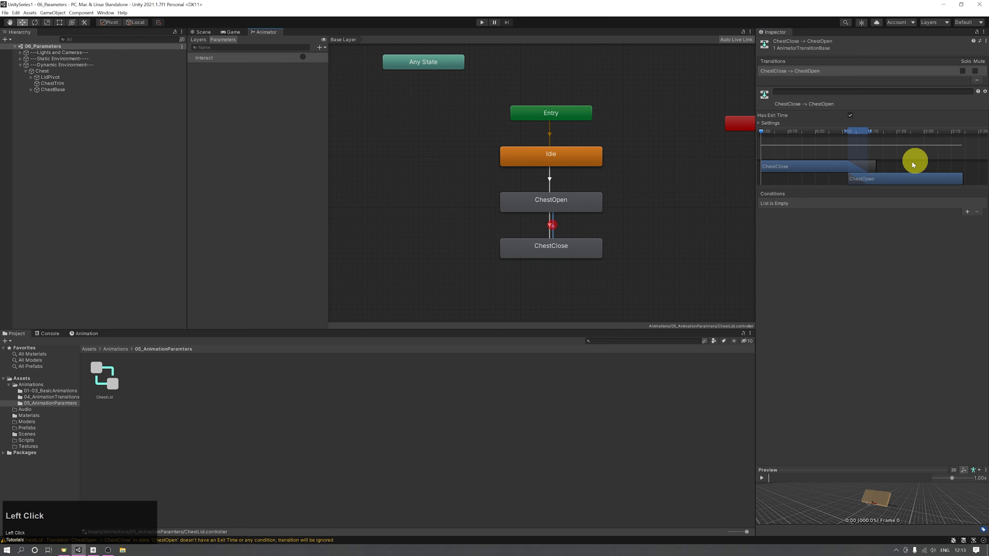
Add Interact as the condition of the ChestClose to ChestOpen transition and disable its Has Exit Time
{"action": "left_click", "coordinate": [967, 212]}
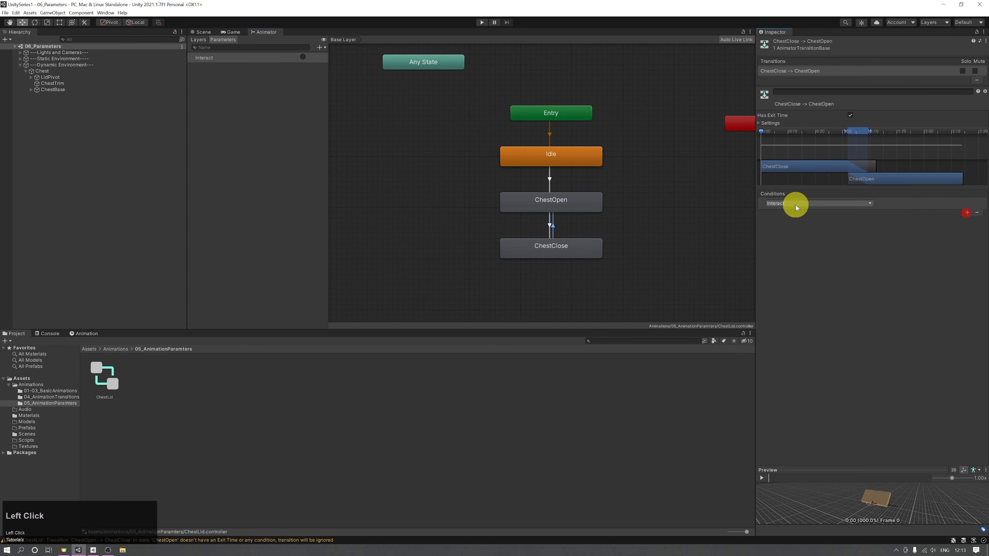
{"action": "left_click", "coordinate": [851, 116]}
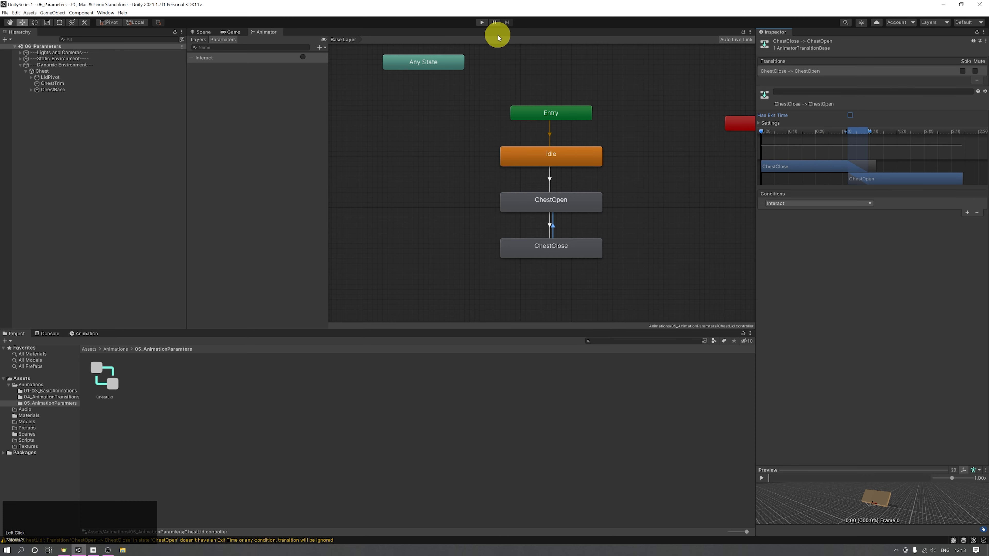
Return to the Scene view, play the scene to test the chest lid's behaviour, and stop the run
{"action": "left_click", "coordinate": [209, 32]}
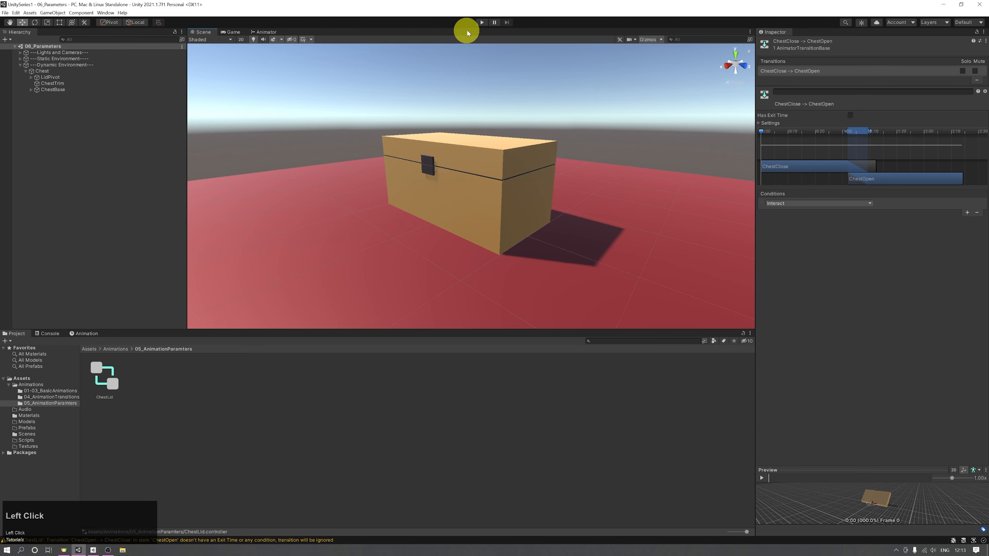
{"action": "left_click", "coordinate": [482, 22]}
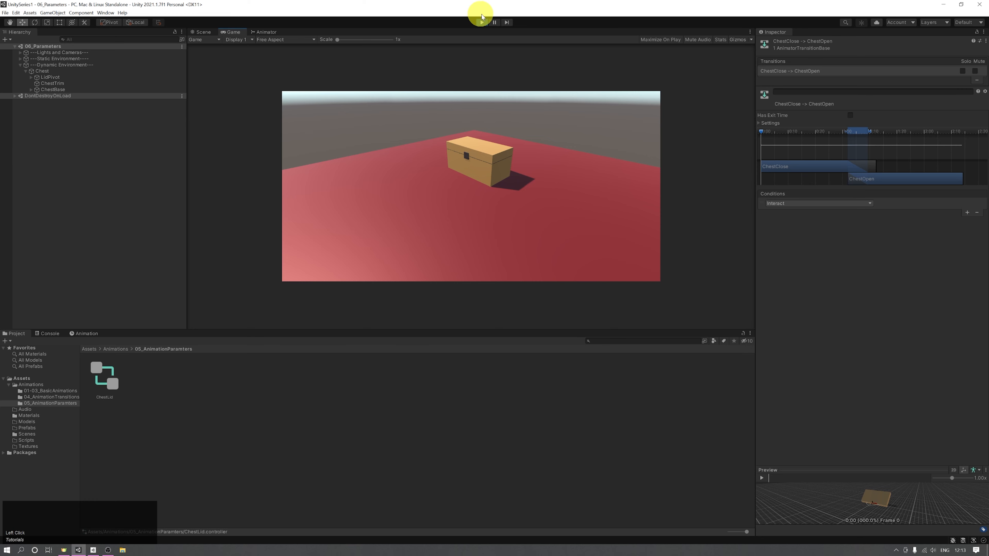
{"action": "left_click", "coordinate": [481, 22]}
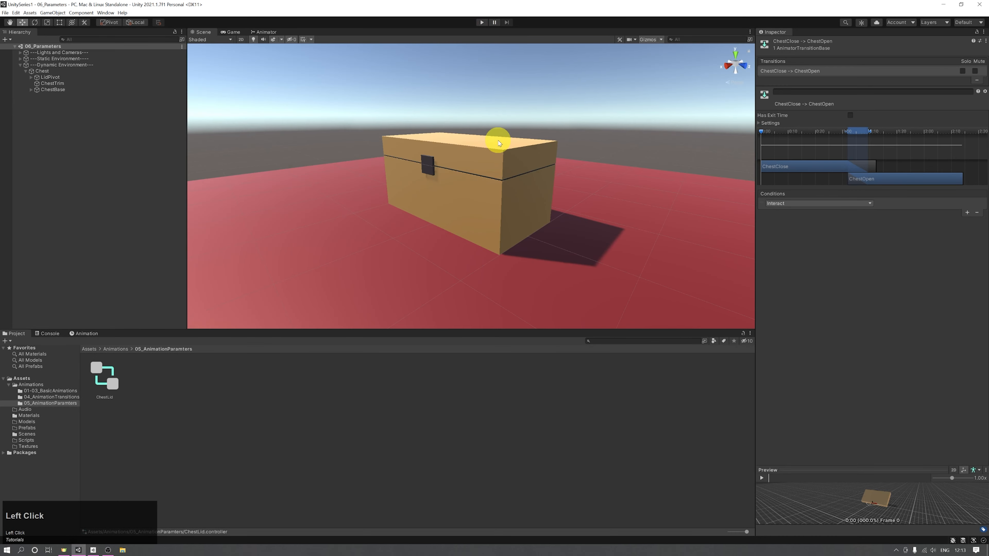